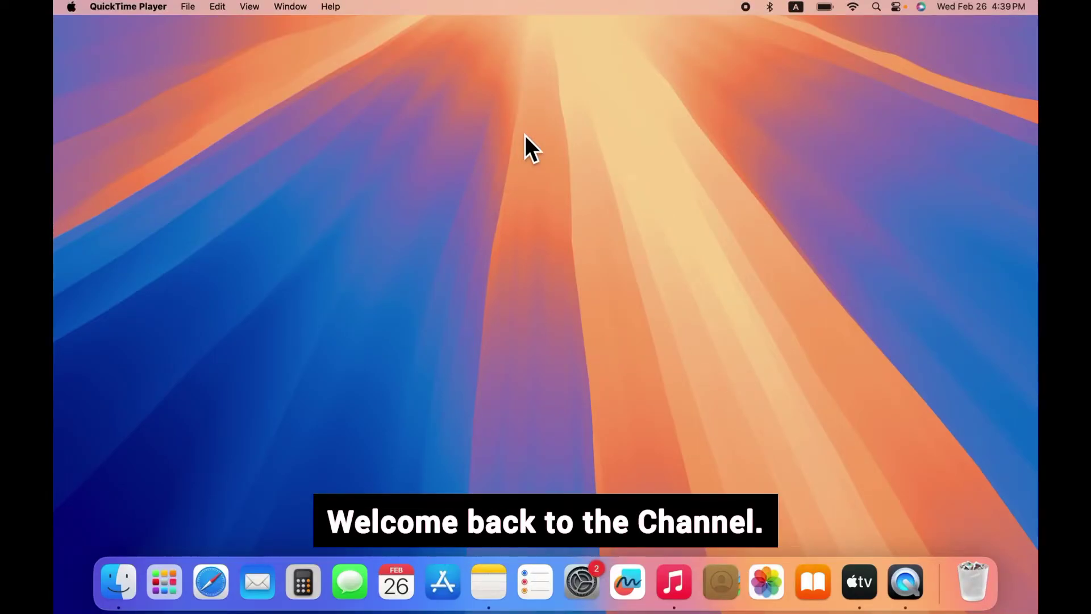
Check the App Store and Wi-Fi menu for the connection problem, then close the App Store
left_click(444, 597)
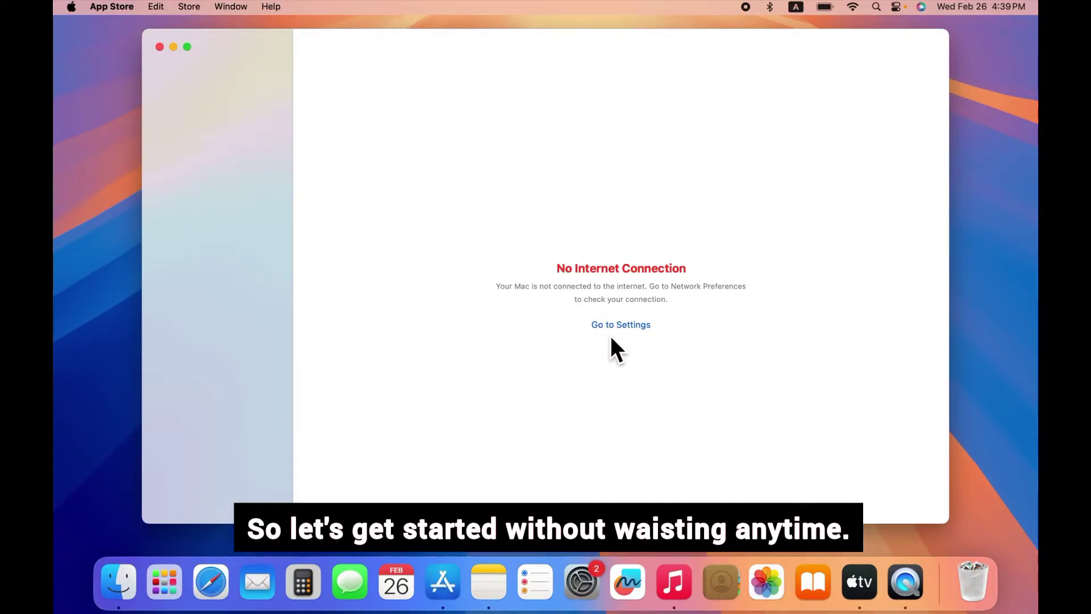
left_click(858, 8)
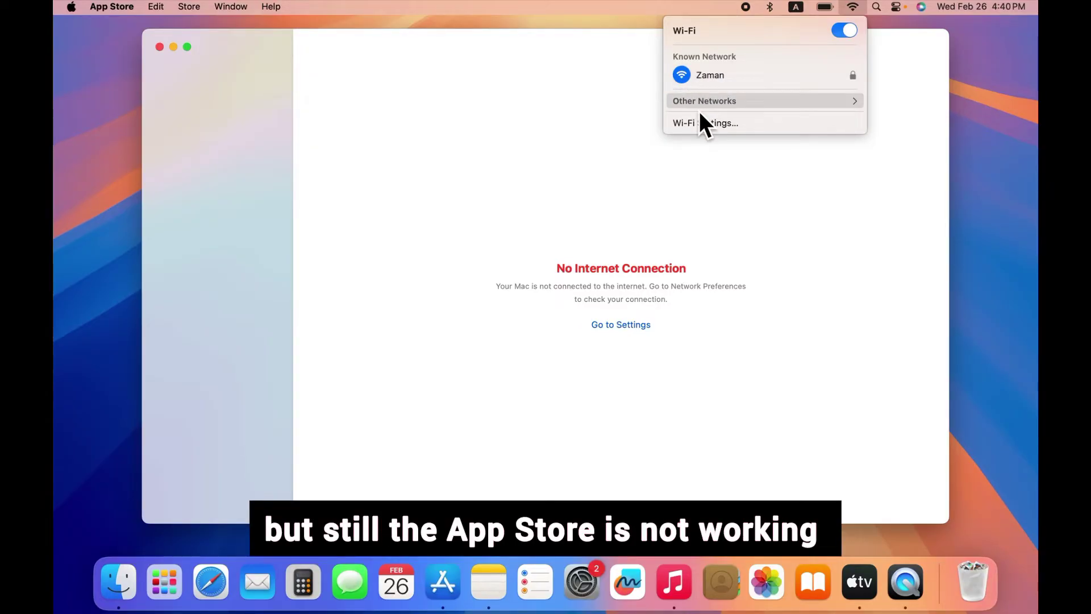
left_click(644, 233)
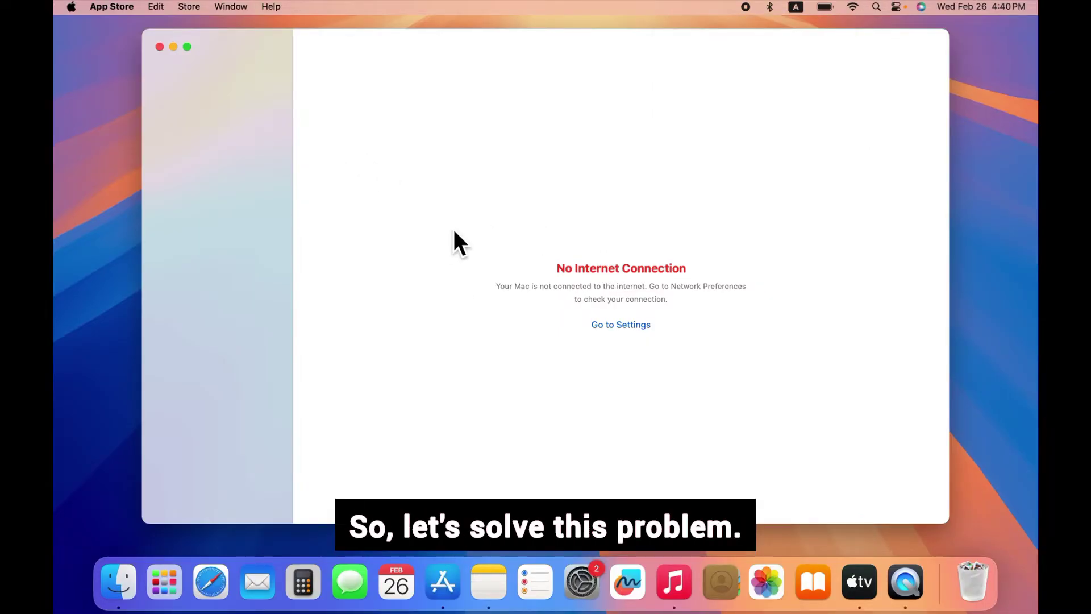
left_click(161, 49)
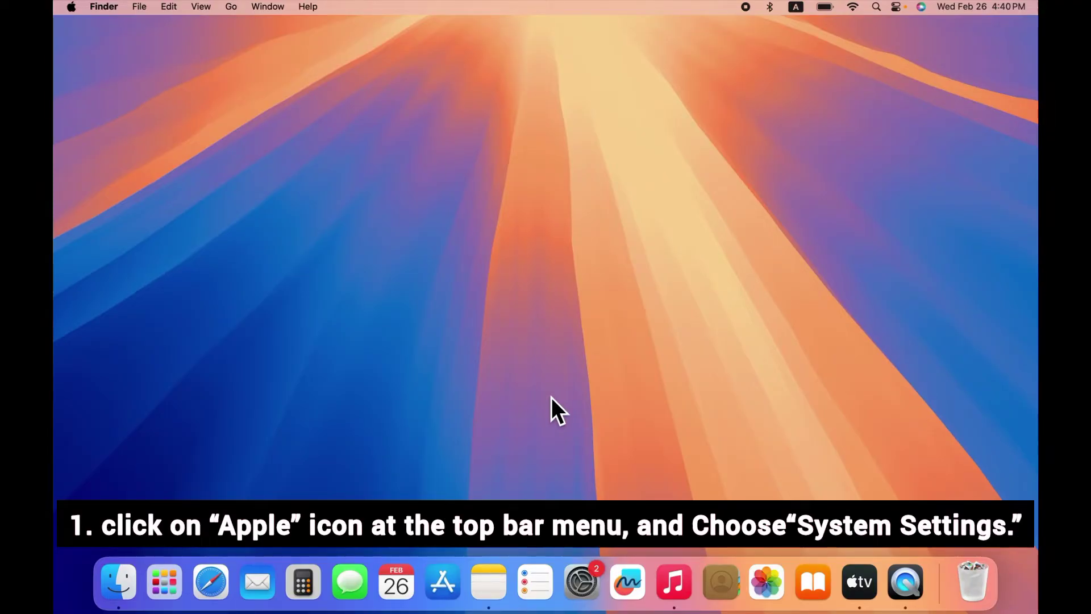
Forget the connected Wi-Fi network in System Settings' Wi-Fi pane
left_click(72, 7)
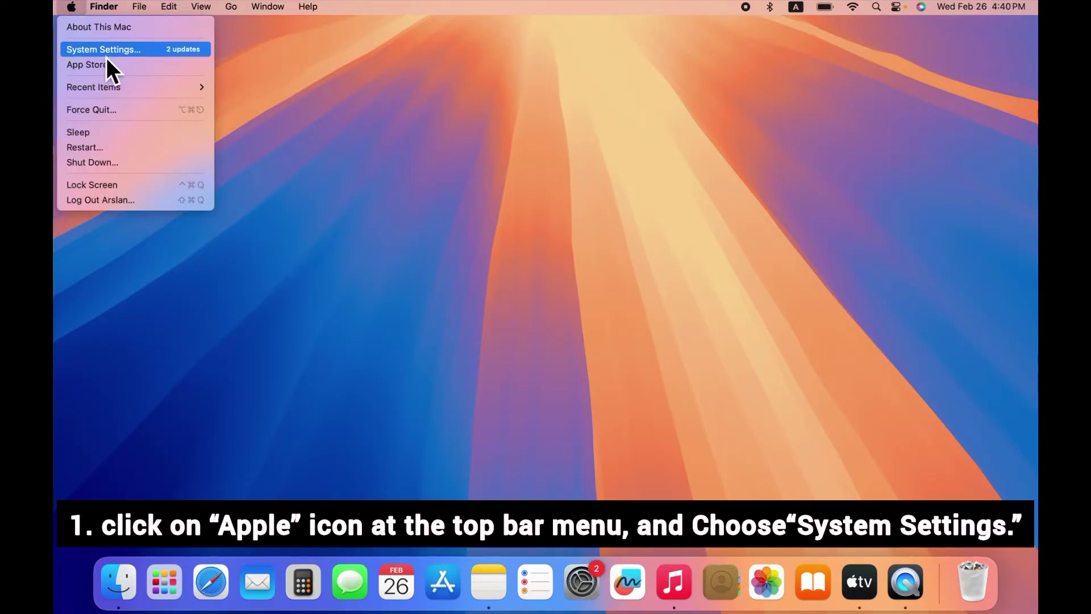
left_click(127, 52)
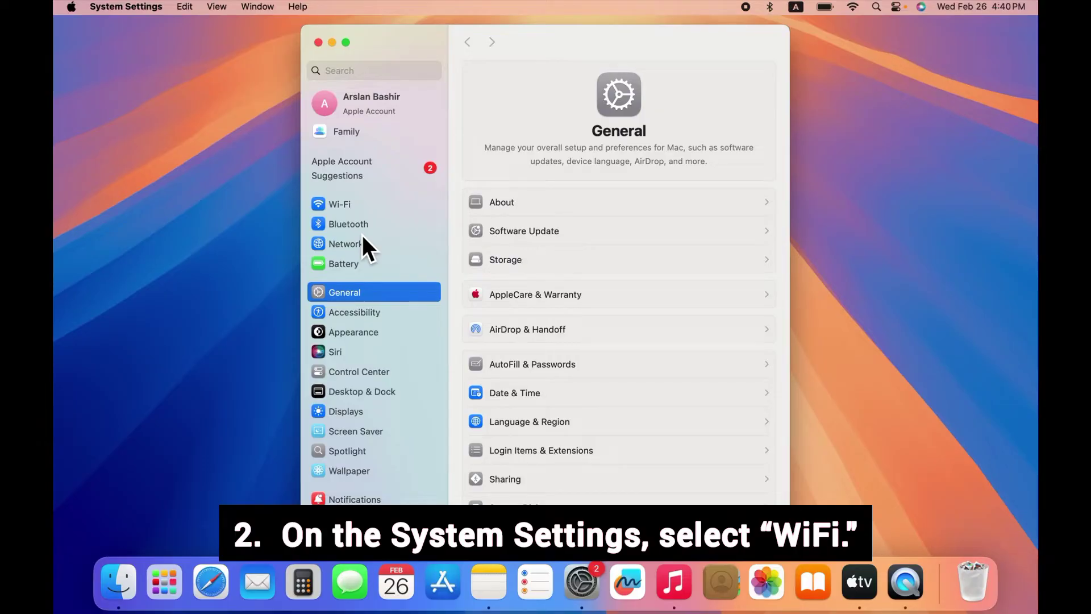
left_click(346, 211)
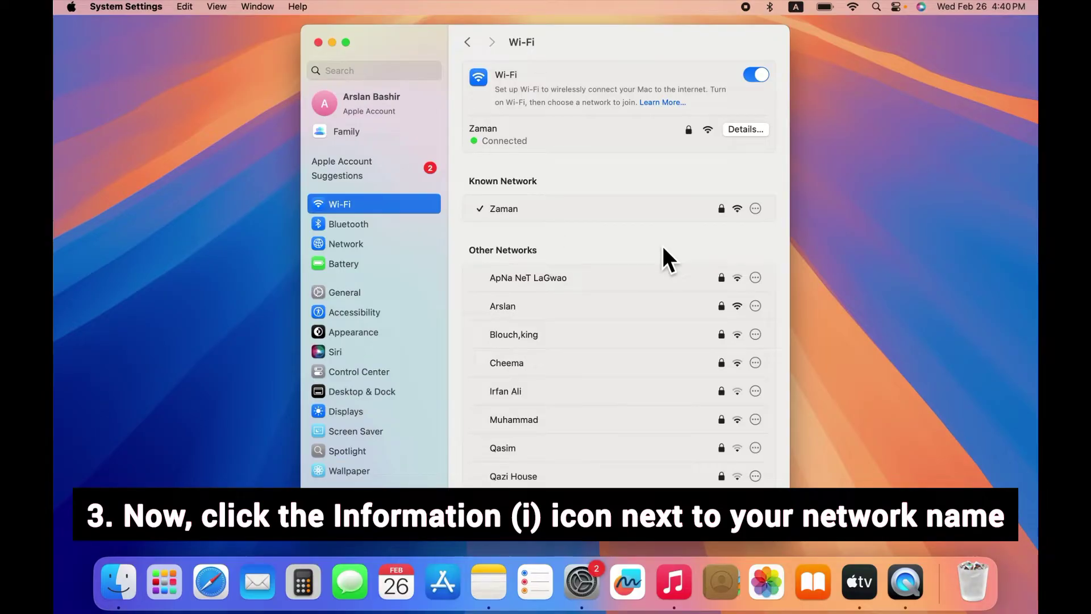
left_click(756, 210)
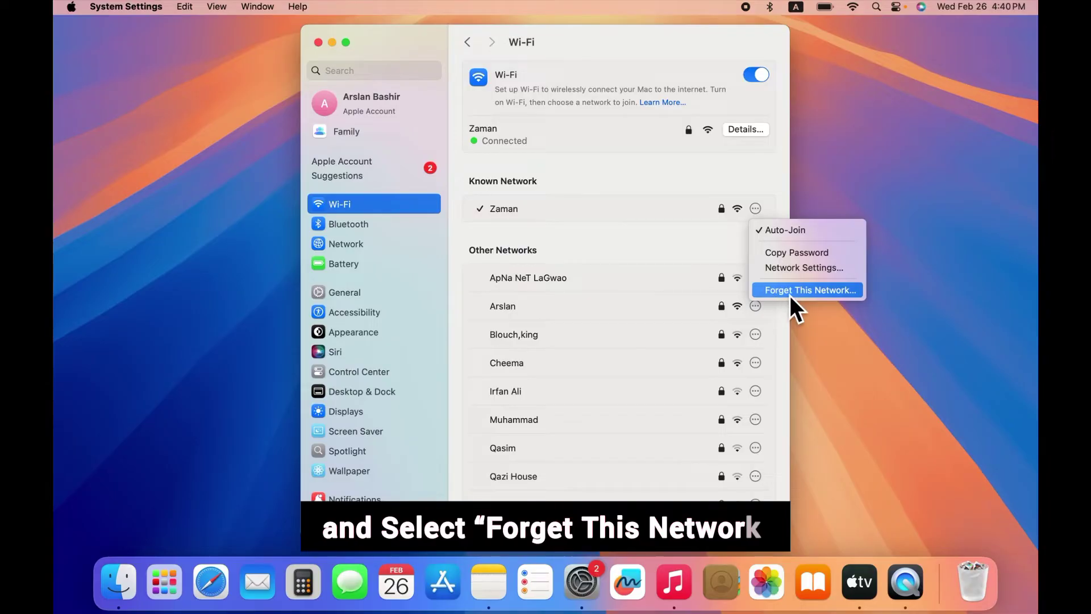
left_click(815, 293)
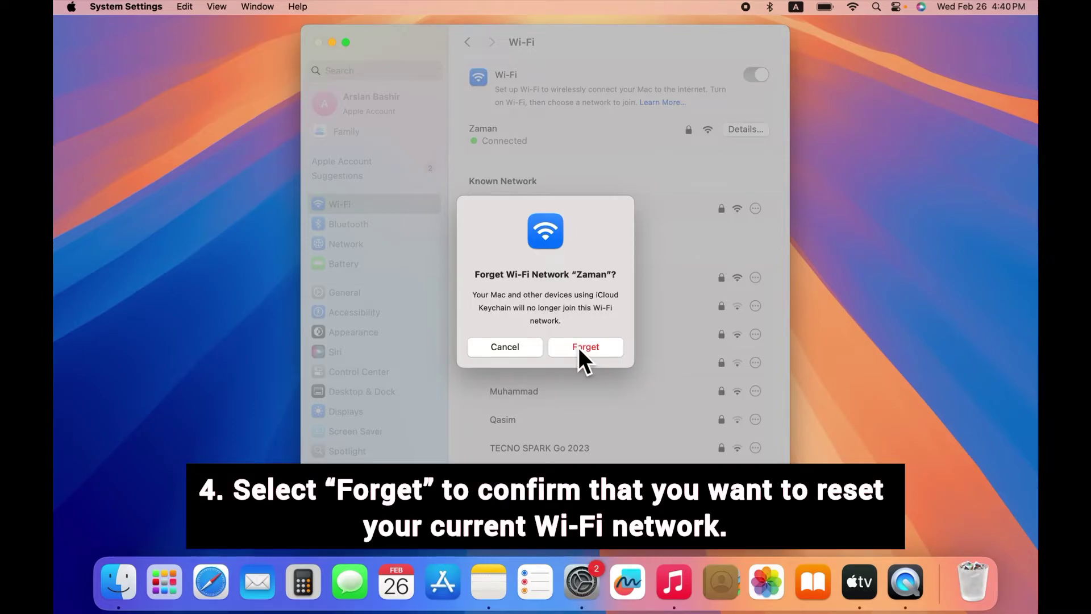
left_click(578, 347)
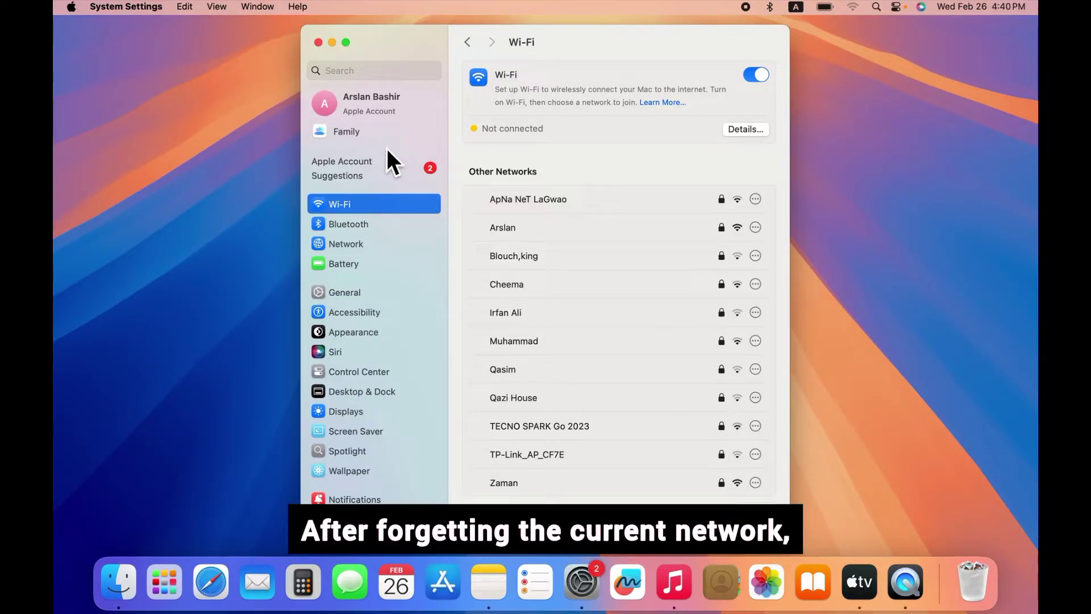
Close System Settings and restart the Mac from the Apple menu
left_click(319, 43)
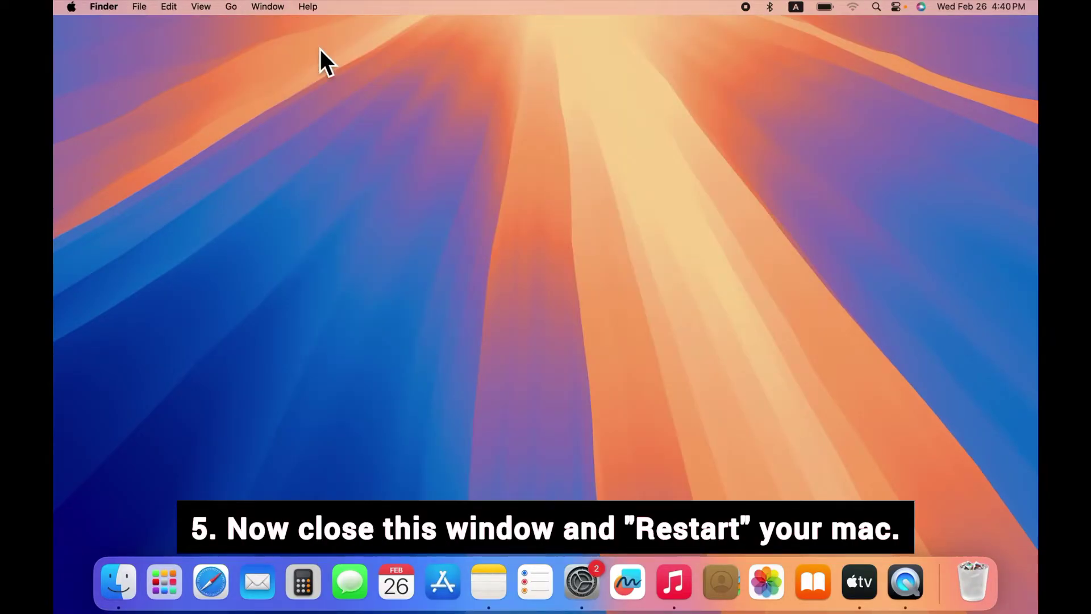
left_click(72, 6)
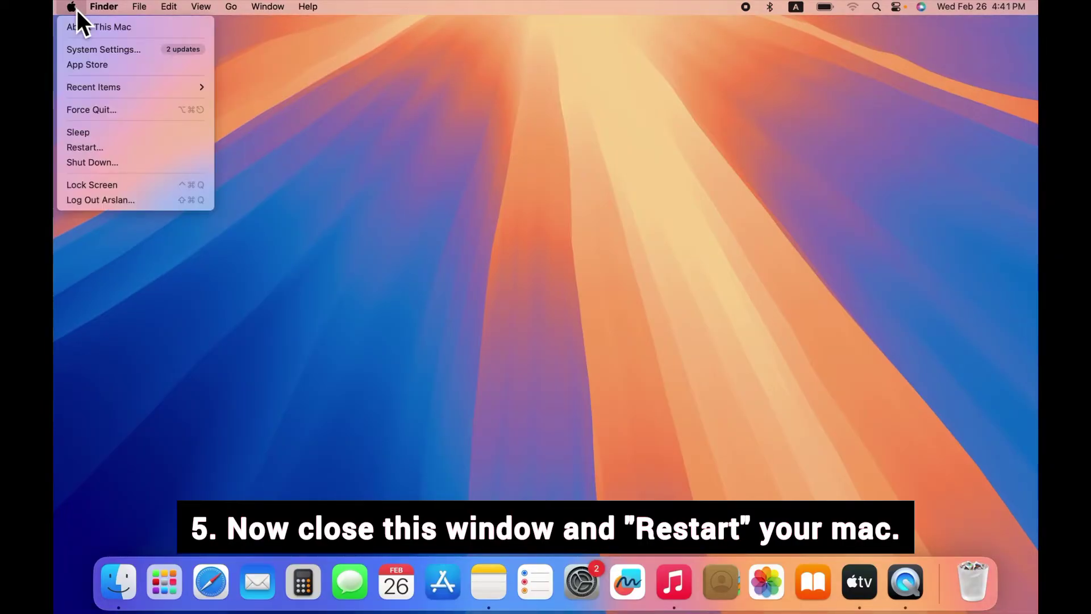
left_click(86, 155)
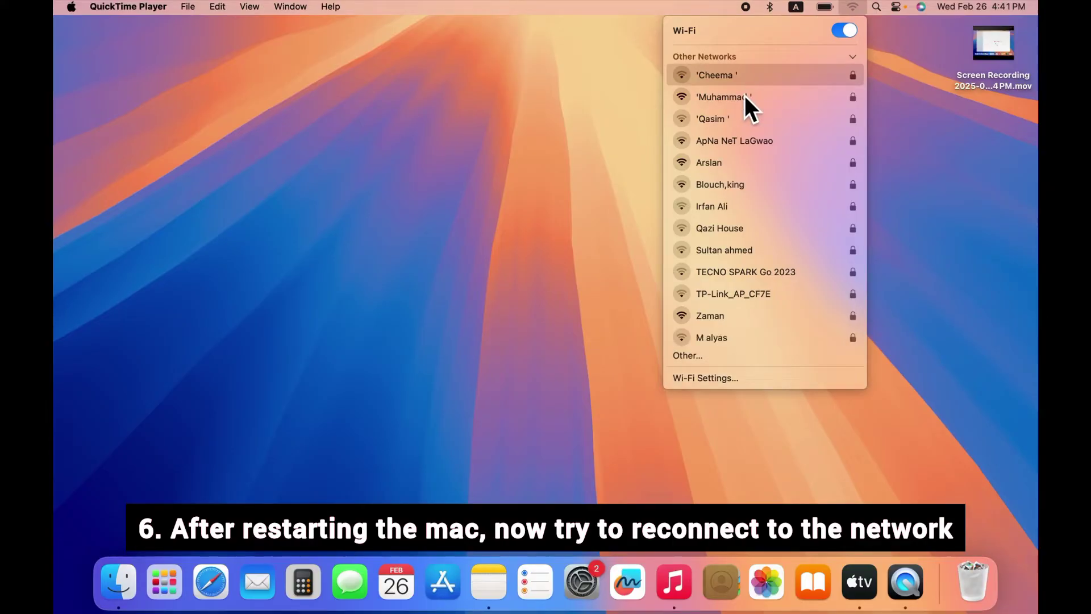
Rejoin the Wi-Fi network, entering its password
left_click(718, 317)
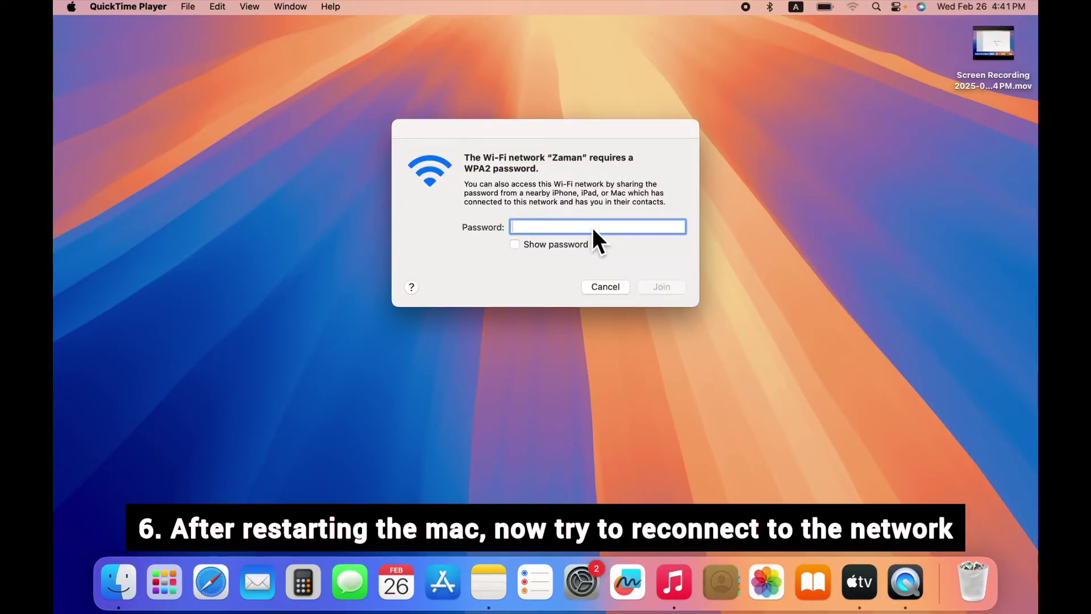
type("*******")
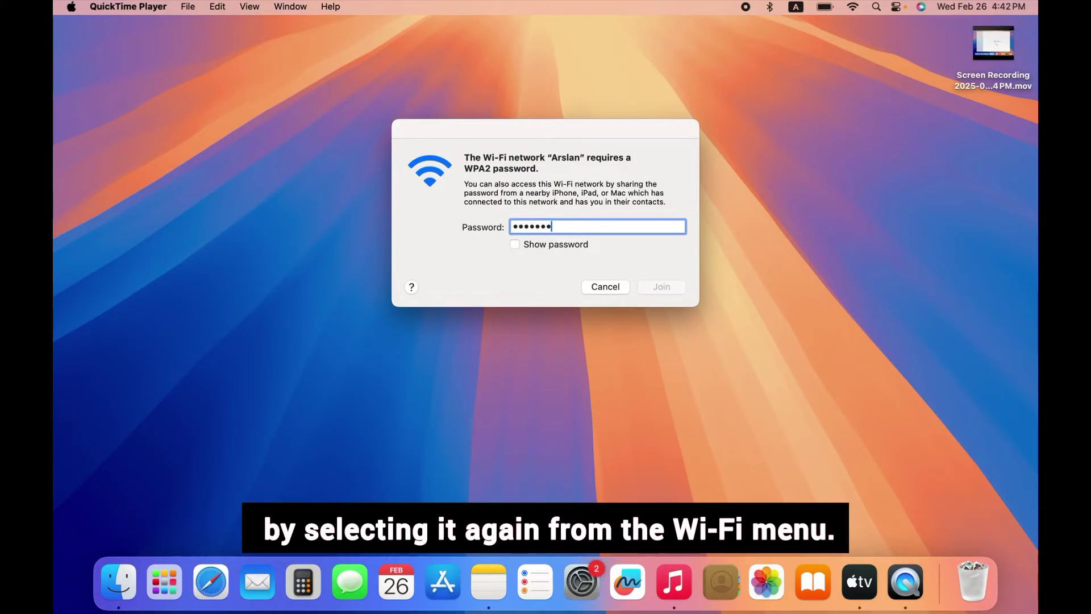
type("*")
left_click(664, 295)
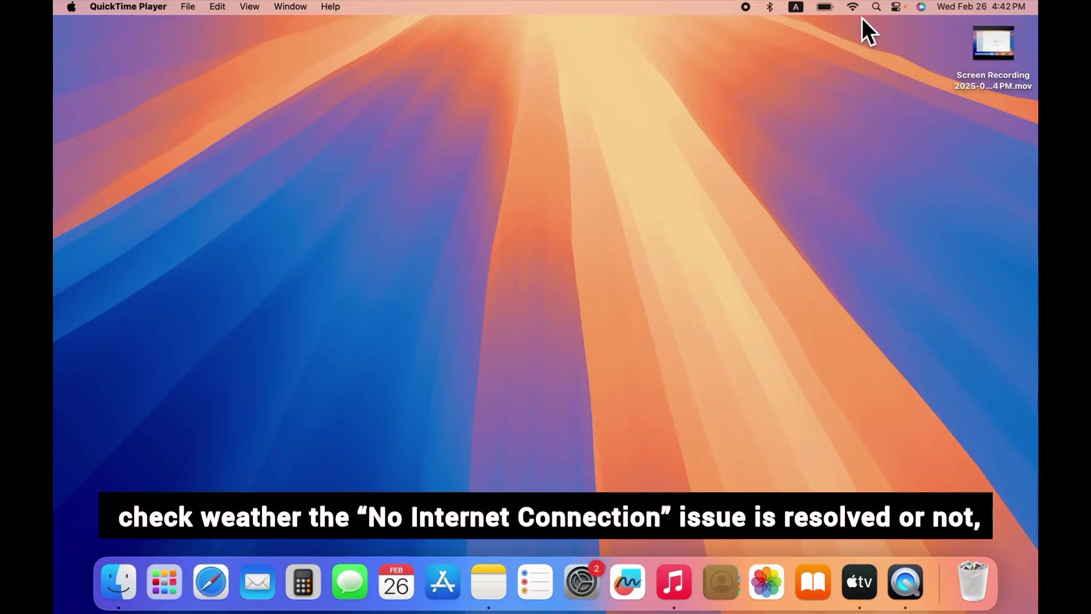
Open the App Store and the Microsoft Word page from Top Free Apps to confirm it loads
left_click(443, 591)
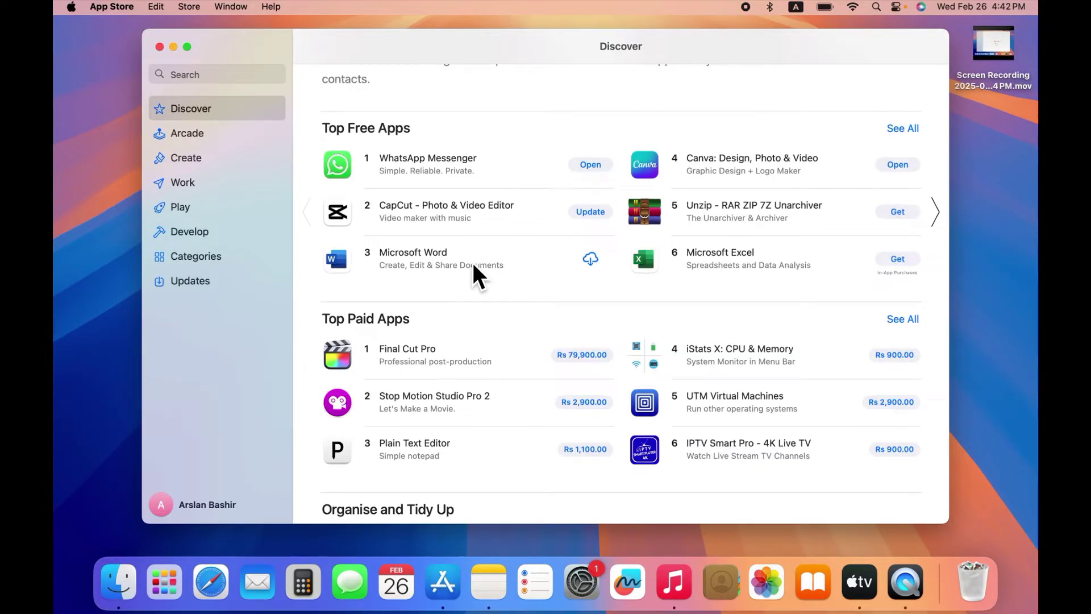
left_click(471, 260)
scroll(529, 297, "down", 2)
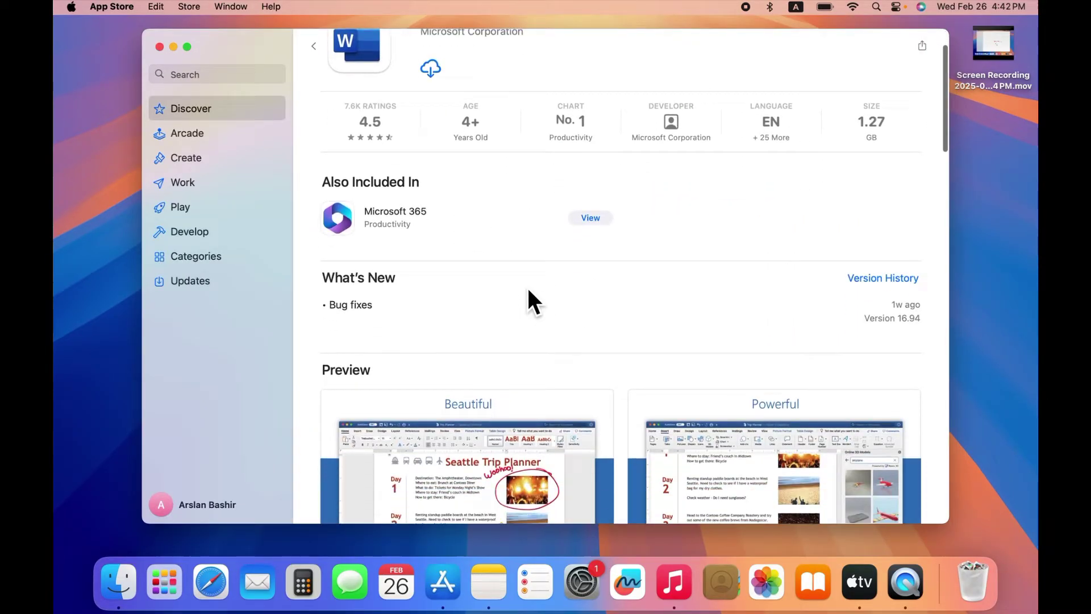
scroll(528, 297, "up", 2)
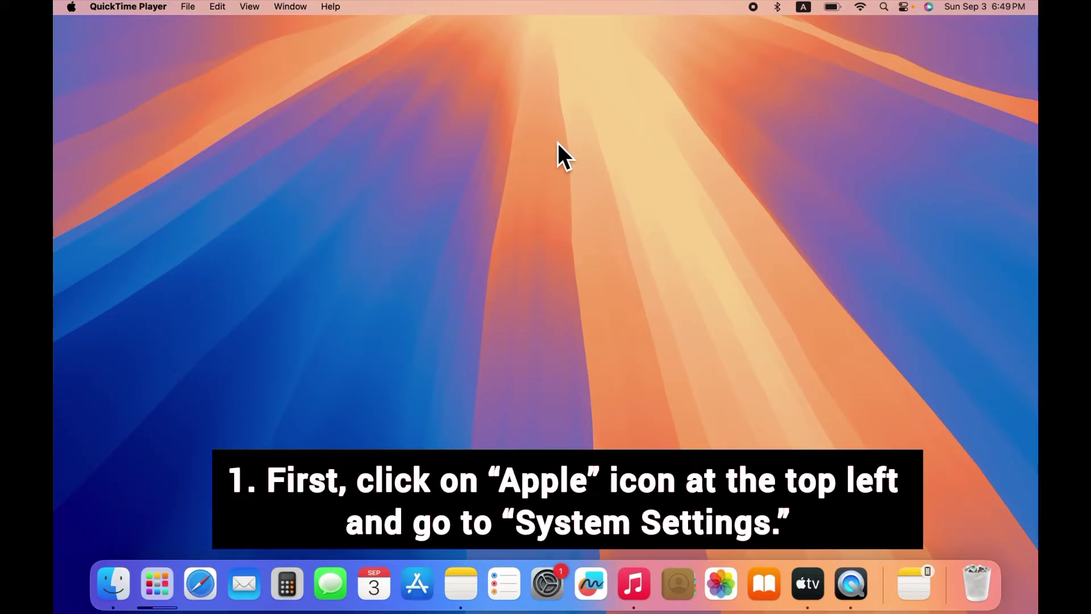
Open General > Date & Time in System Settings via the Apple menu
left_click(98, 59)
left_click(72, 8)
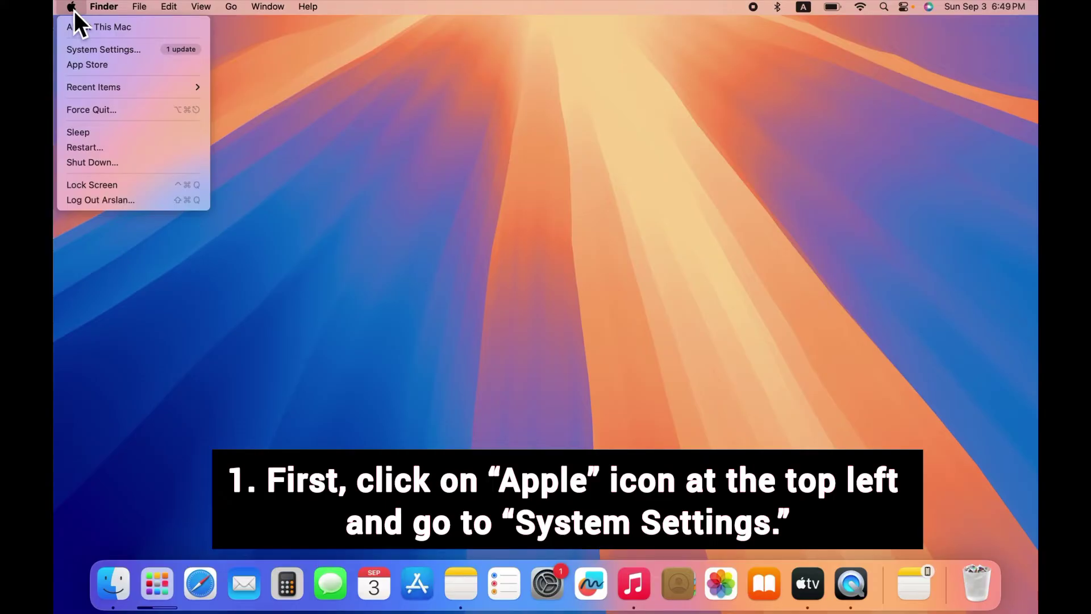
left_click(113, 56)
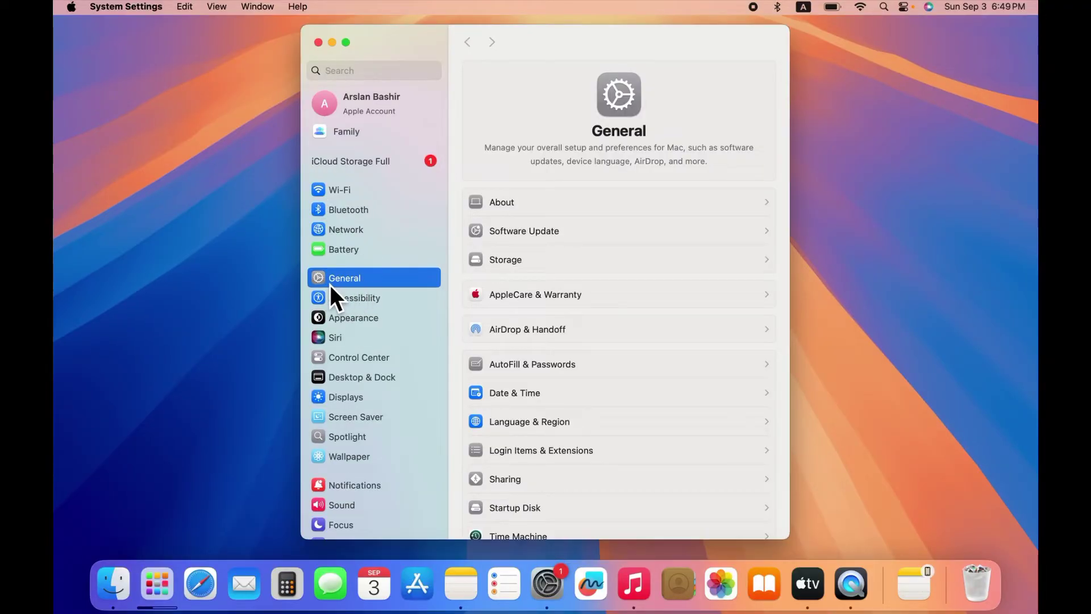
scroll(534, 297, "down", 3)
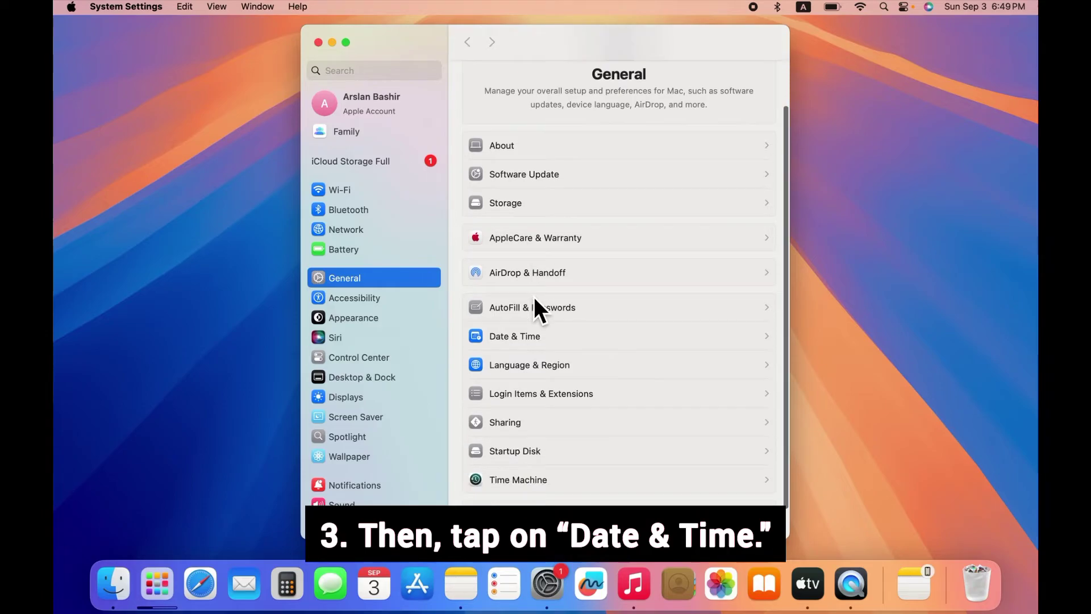
left_click(524, 308)
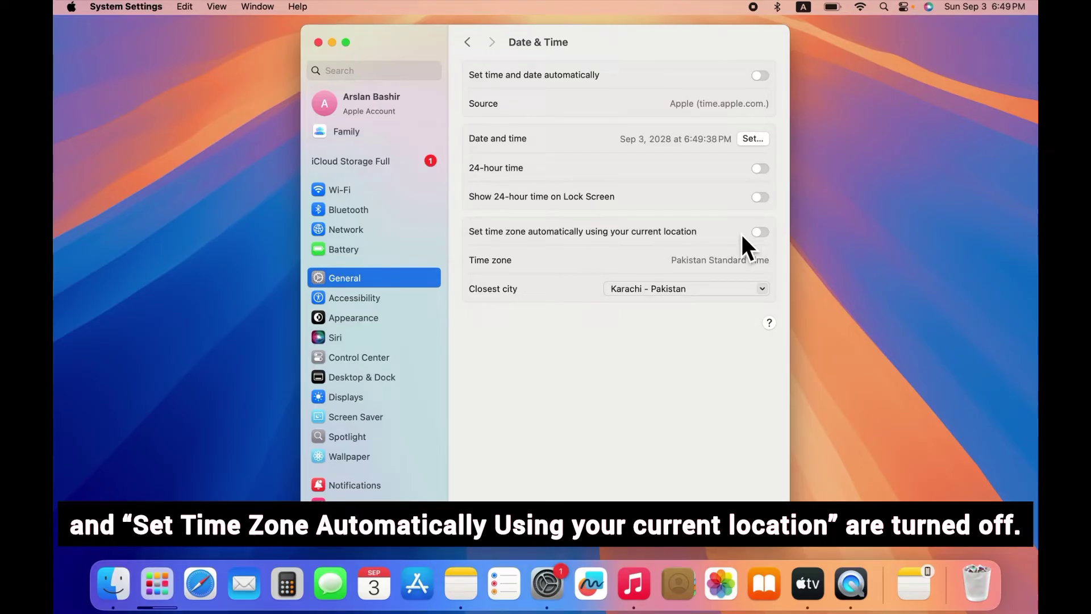
Start setting the date and time manually, unlocking with the administrator password
left_click(758, 141)
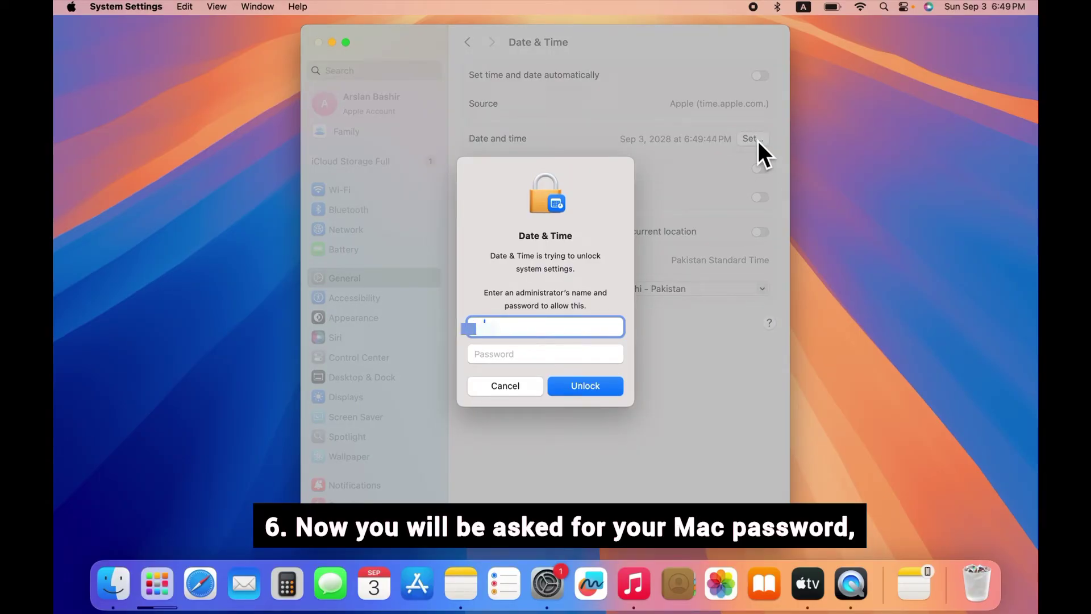
left_click(551, 352)
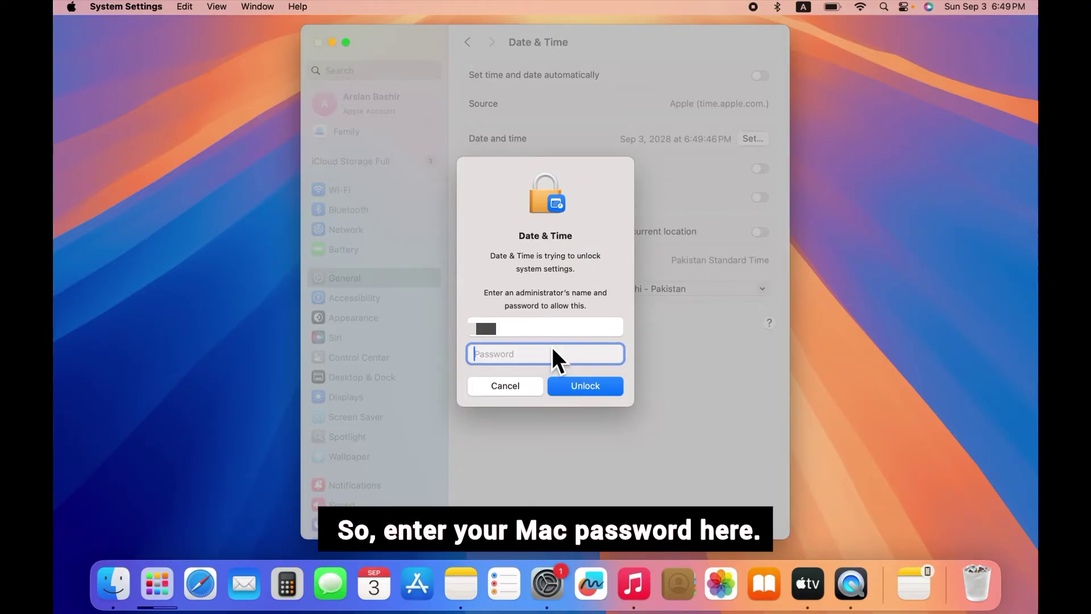
type("••••")
key("Return")
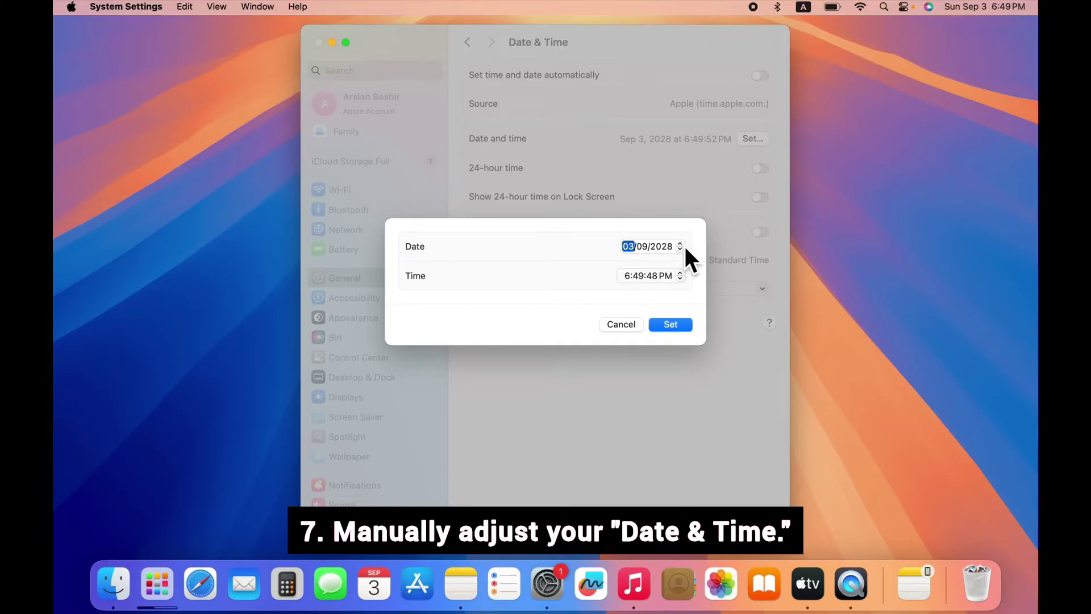
Set the date to 26/02/2025 and the time to 4:52 AM
key("Up")
key("Up")
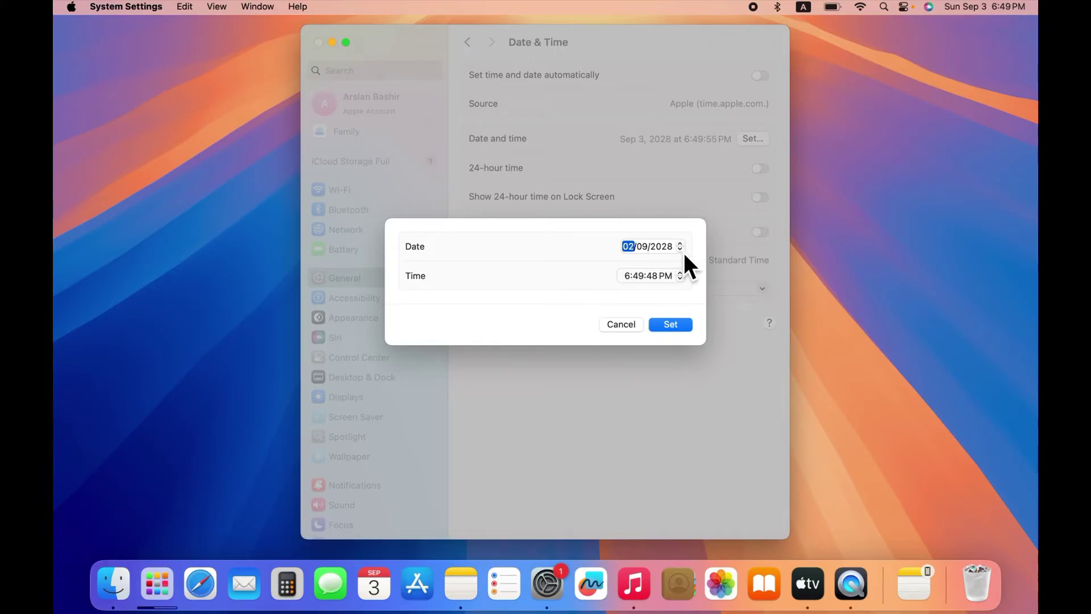
type("26")
left_click(644, 247)
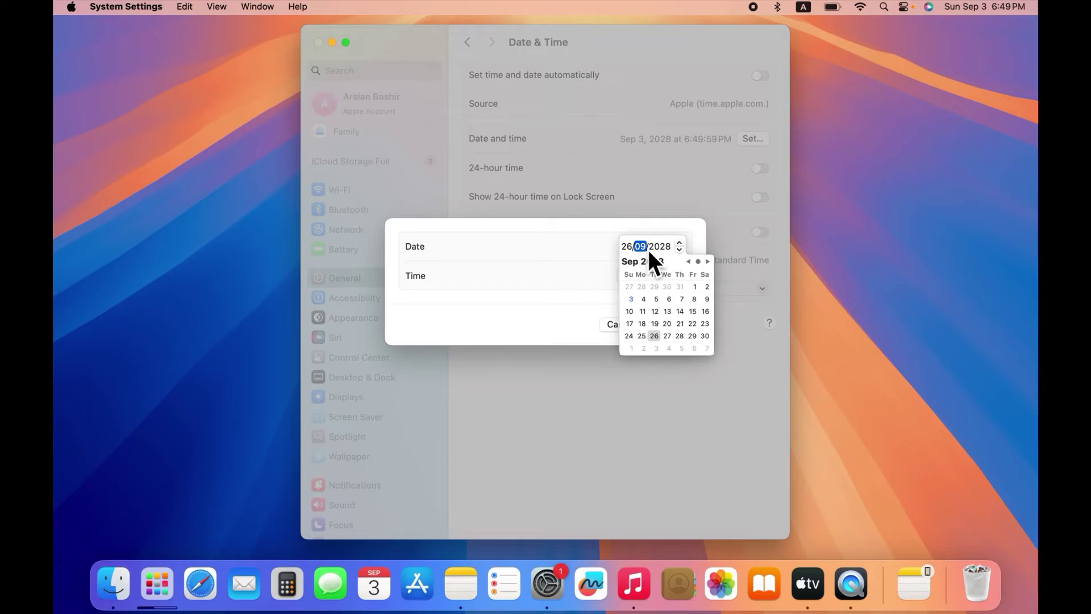
left_click(682, 245)
left_click(682, 244)
left_click(682, 244)
left_click(682, 245)
left_click(682, 244)
left_click(661, 246)
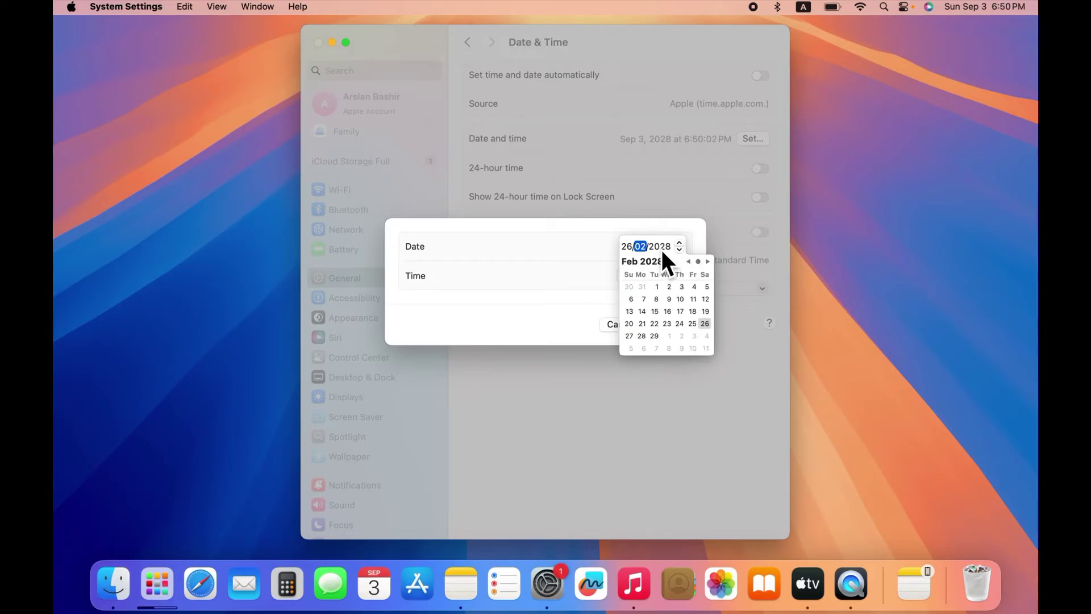
left_click(680, 250)
left_click(680, 250)
left_click(680, 251)
left_click(586, 265)
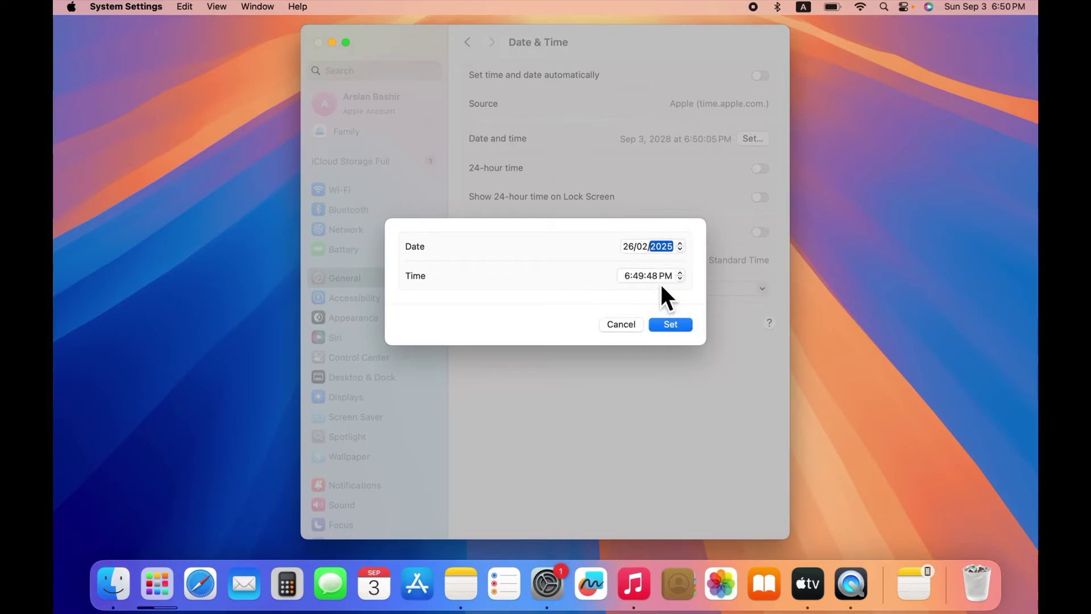
left_click(629, 276)
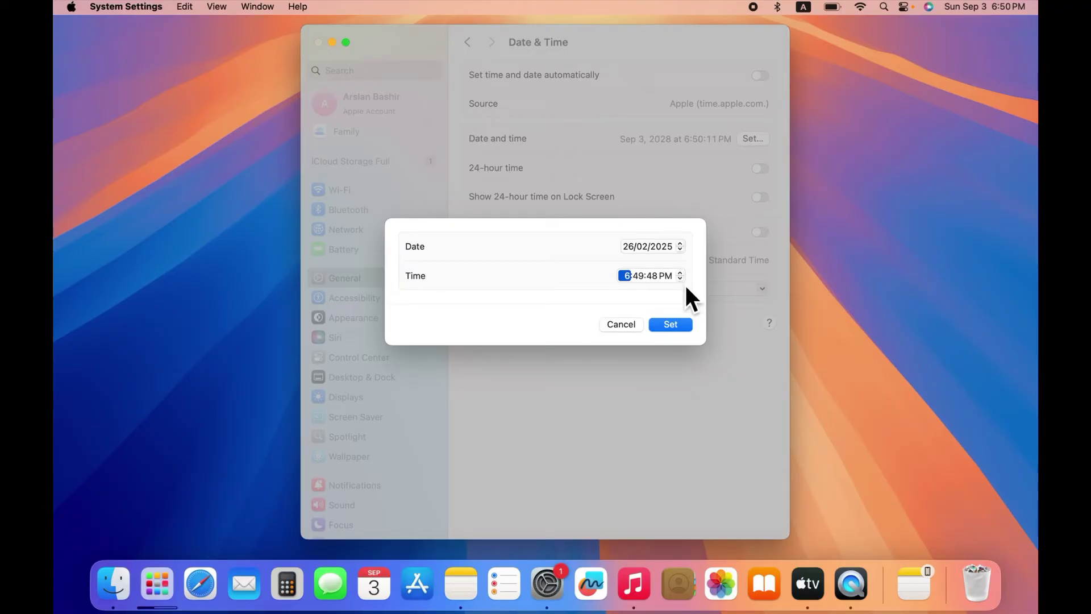
type("4:52")
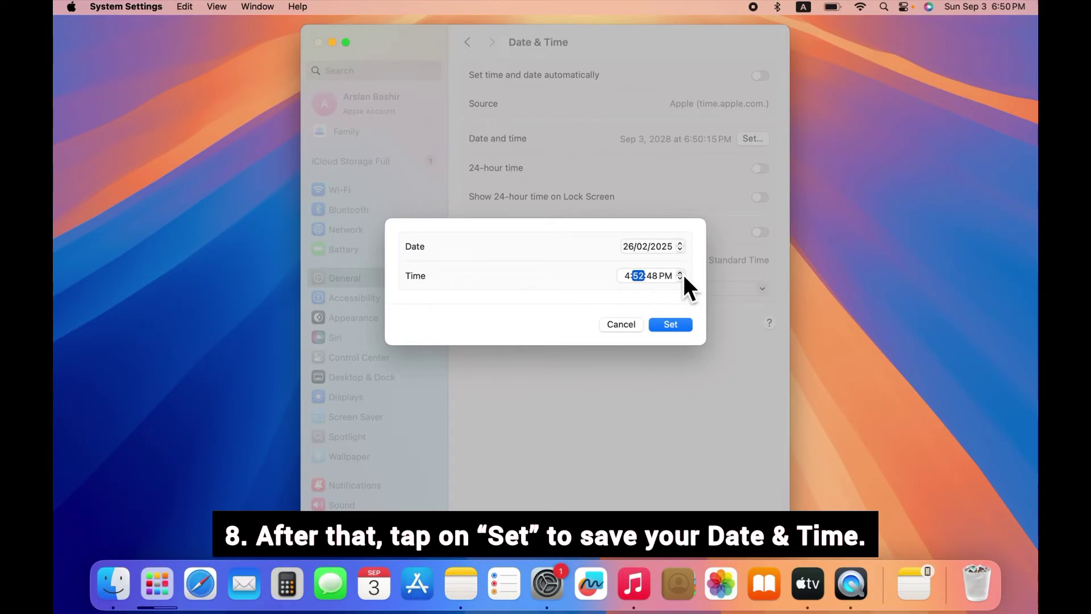
left_click(666, 275)
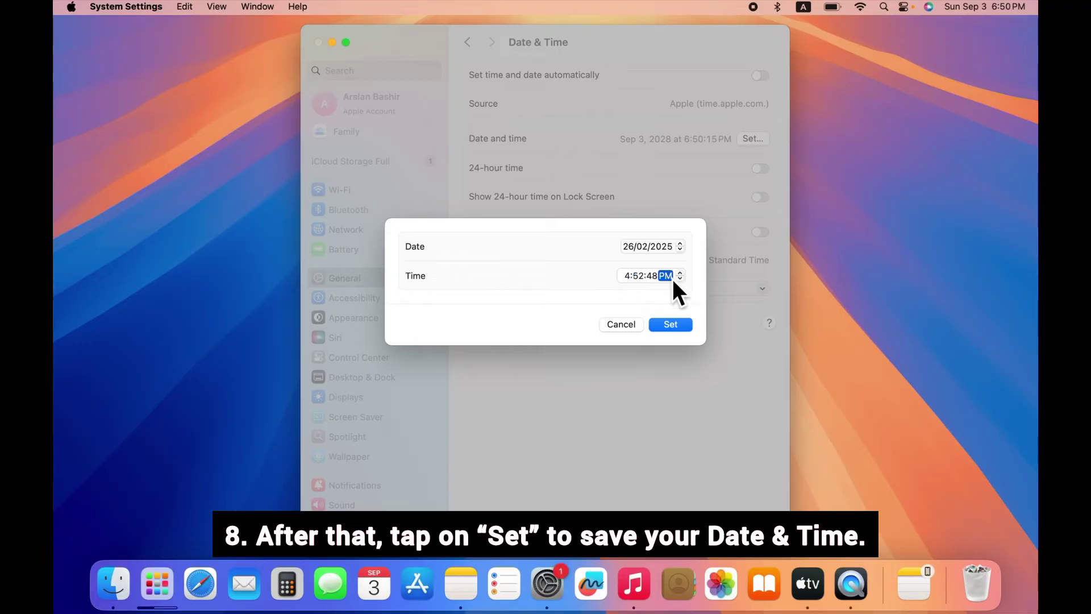
left_click(680, 326)
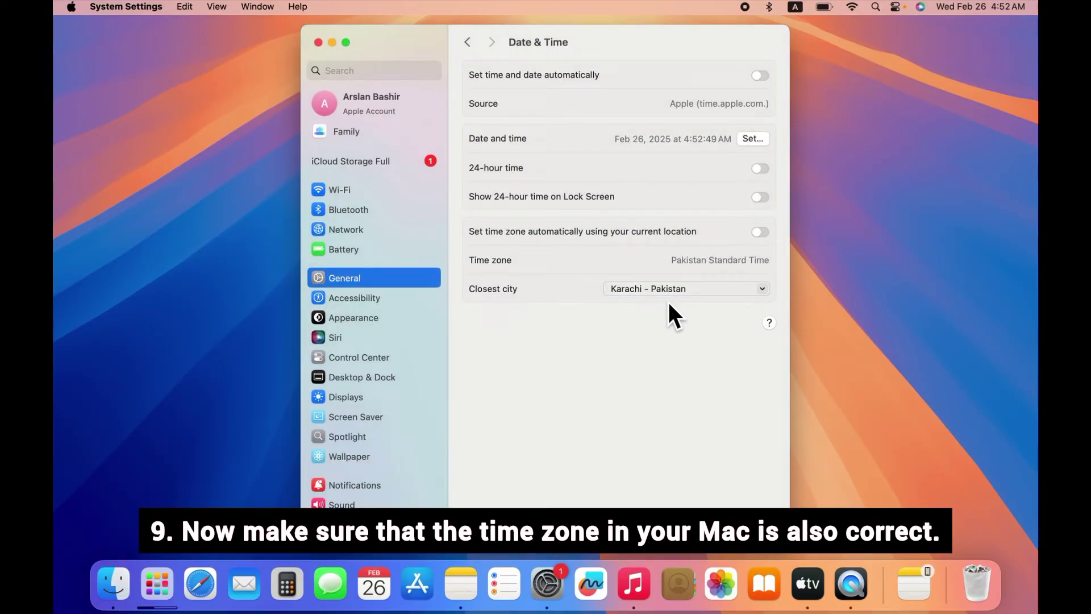
Set the closest city to Islamabad - Pakistan
left_click(769, 292)
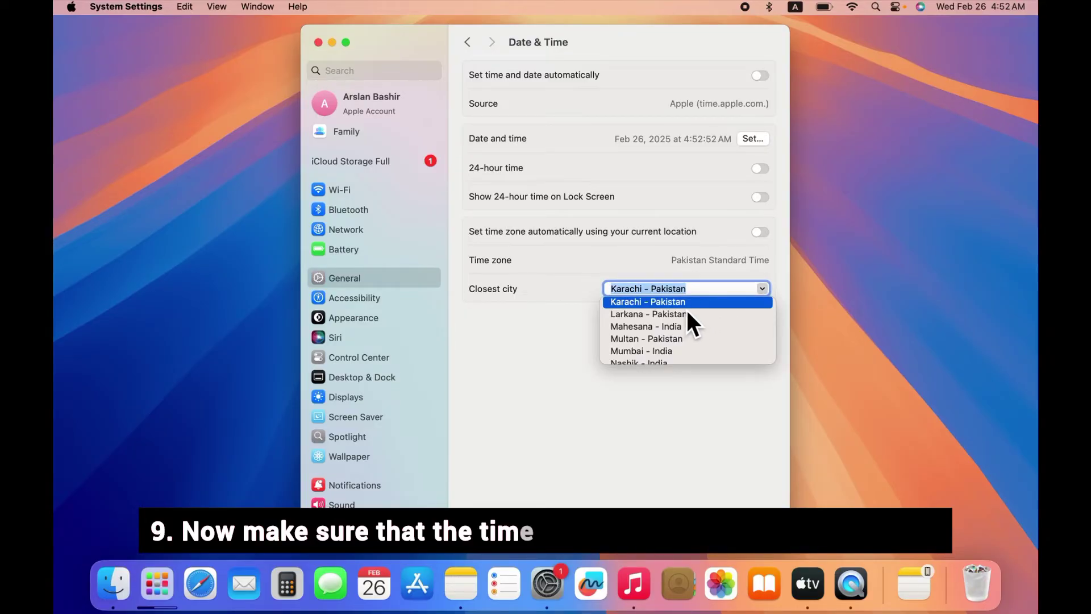
key("BackSpace")
type("islama")
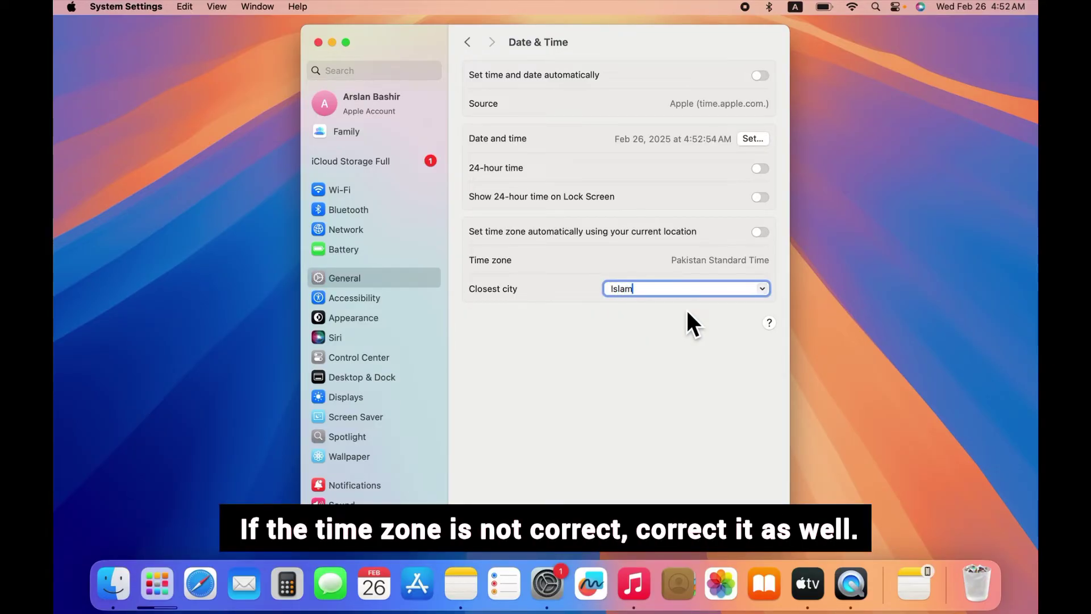
type("bad - Pakistan")
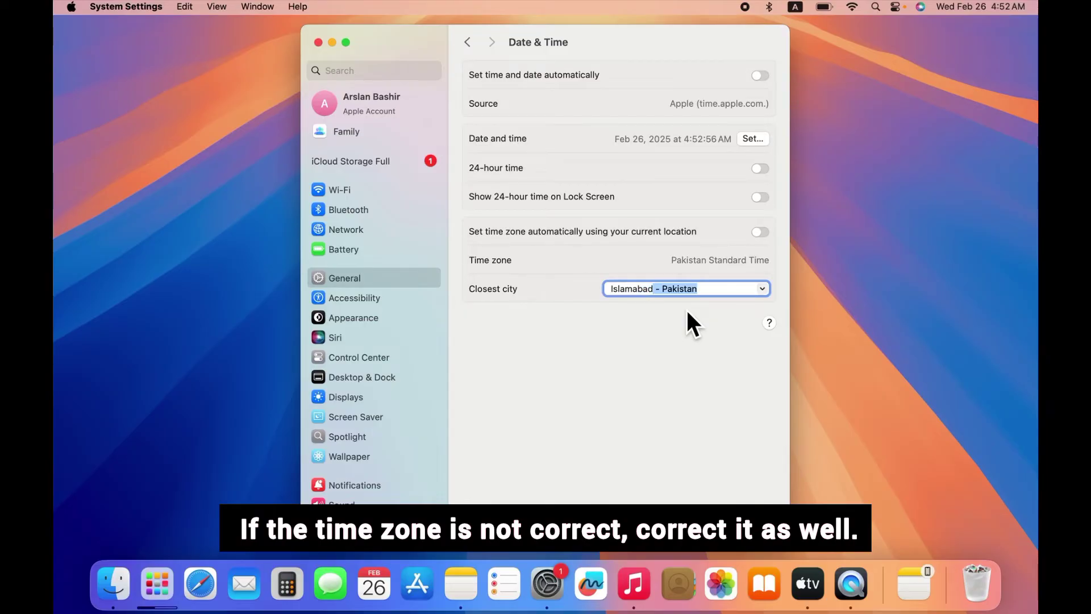
key("Return")
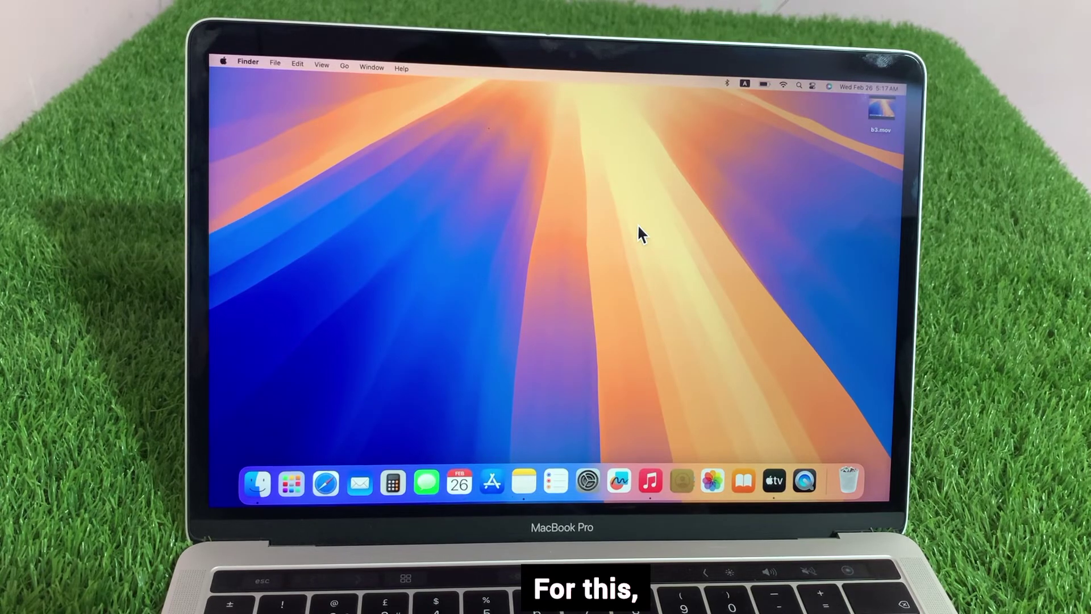
Shut down the Mac from the Apple menu, confirming Shut Down
left_click(219, 63)
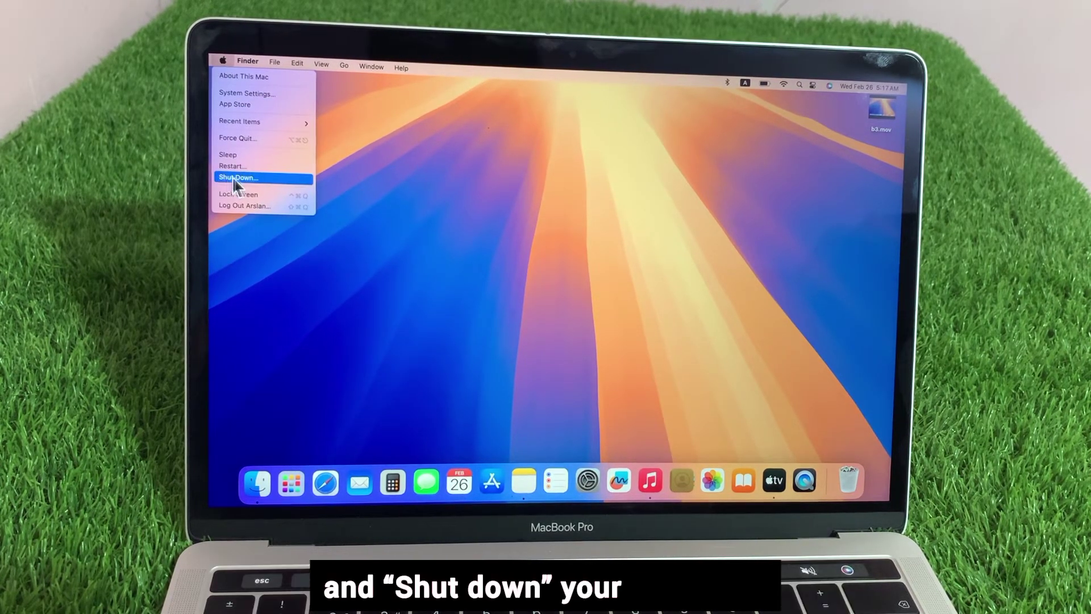
left_click(249, 176)
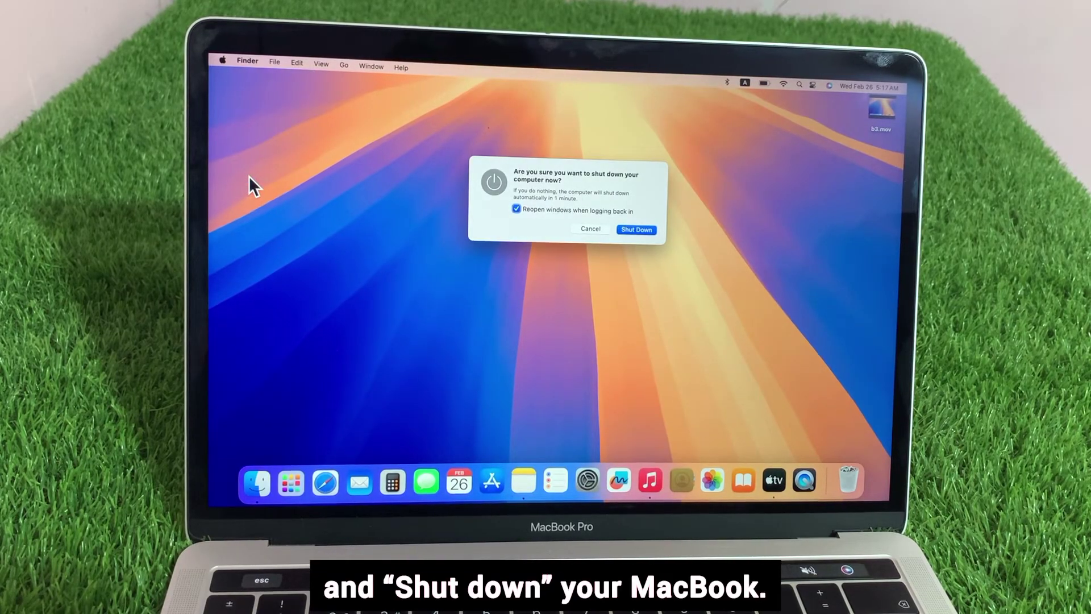
left_click(636, 229)
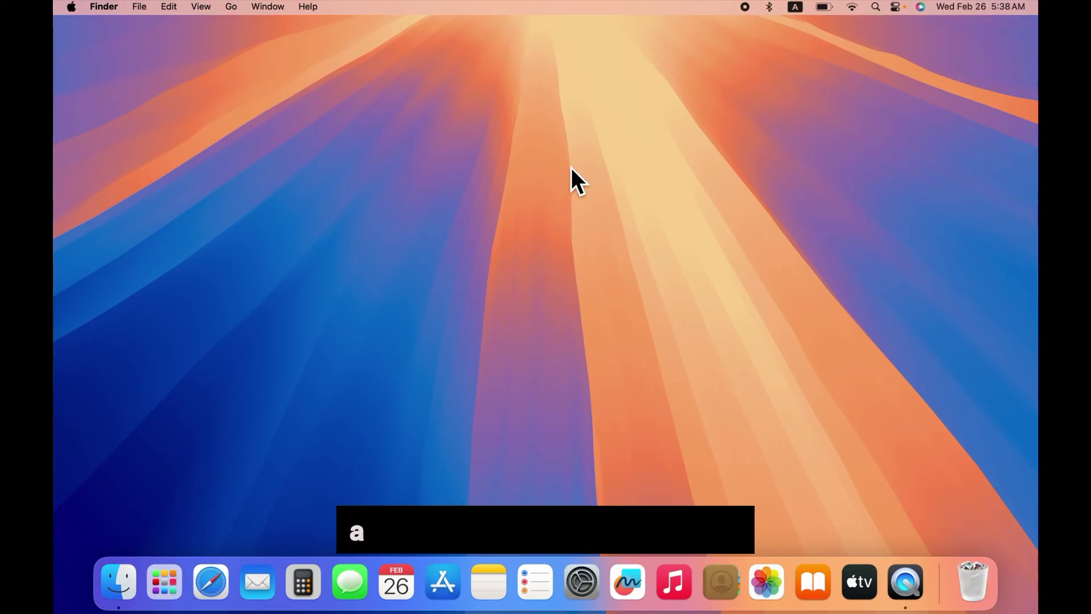
Check the Wi-Fi network list and launch the App Store
left_click(851, 7)
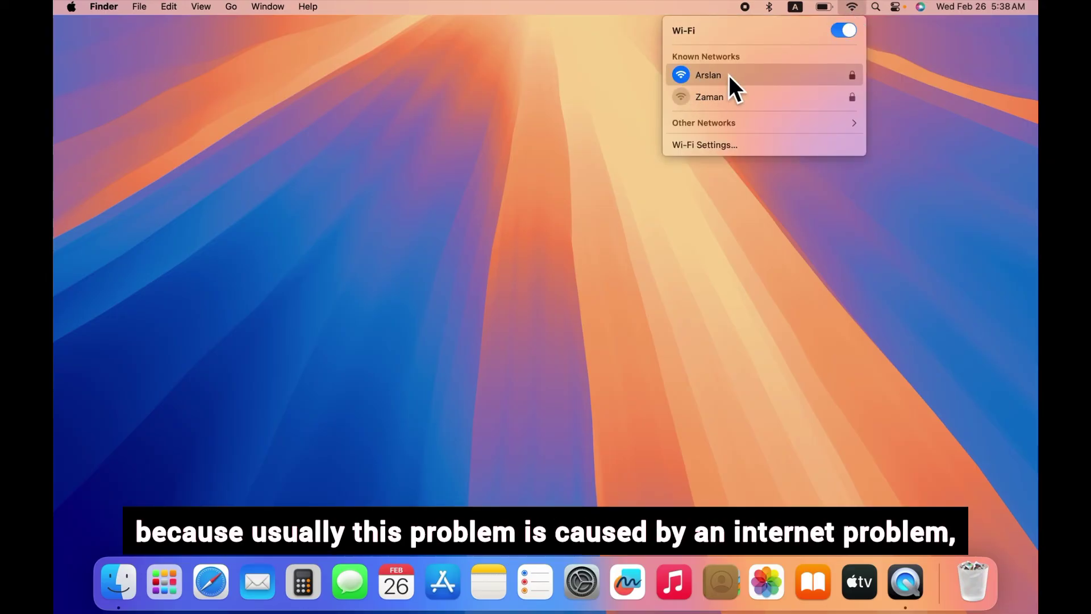
left_click(322, 321)
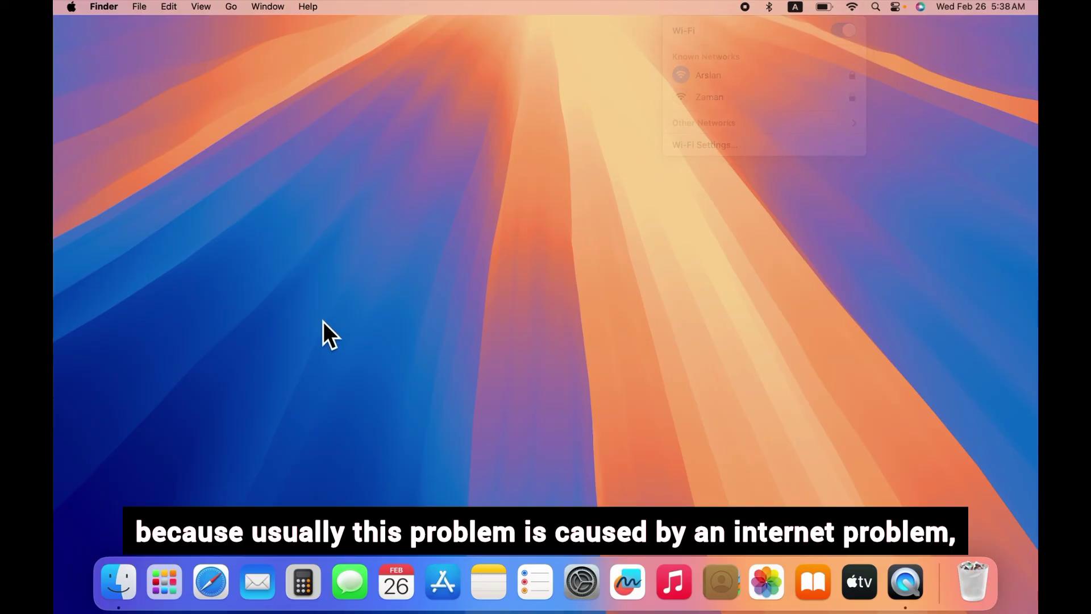
left_click(445, 590)
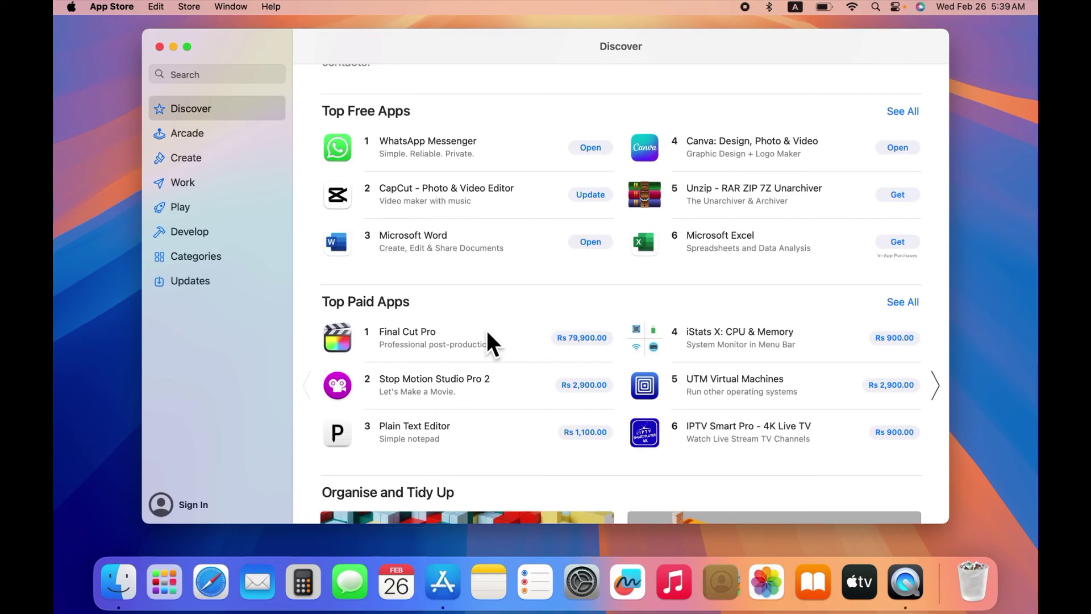
Start downloading Microsoft Excel with Get and Install on its page
left_click(769, 239)
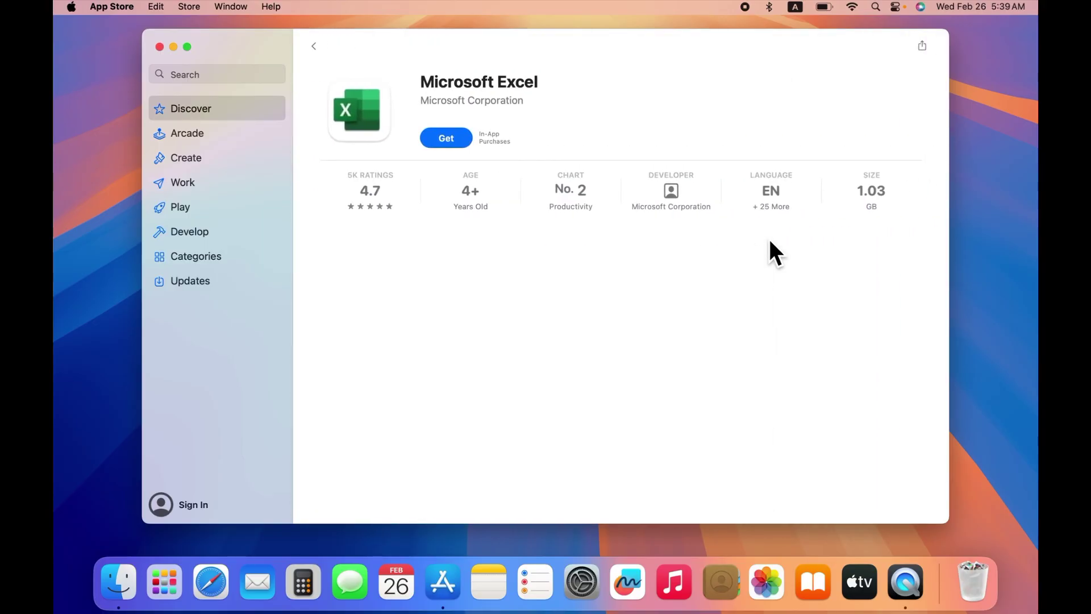
left_click(449, 141)
left_click(450, 141)
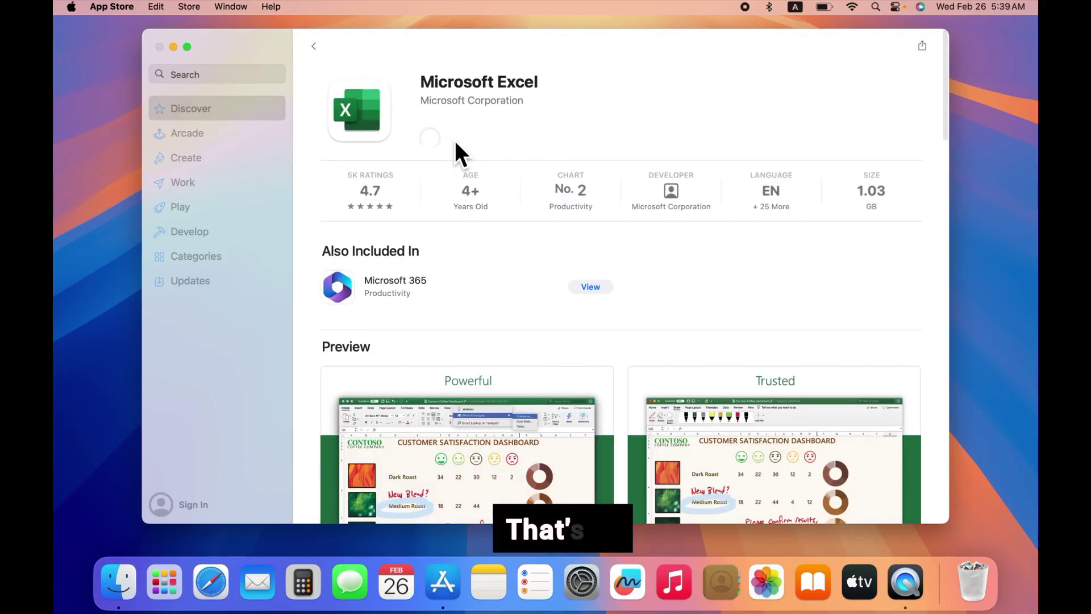